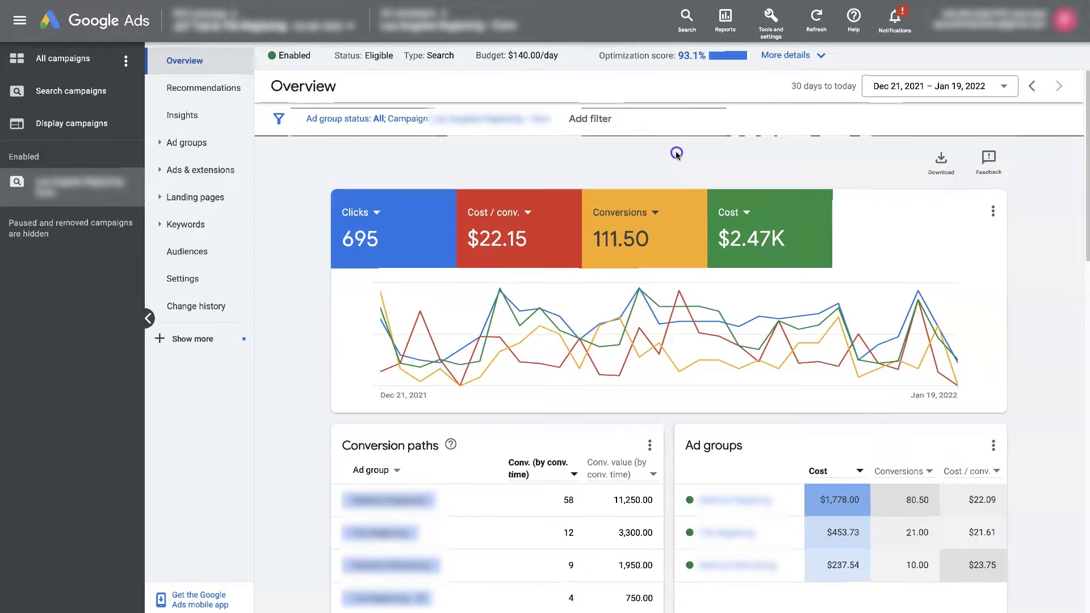
Step: Open the Tools and settings menu listing Planning, Shared library, Measurement, Setup and Billing
mouse_move(408, 323)
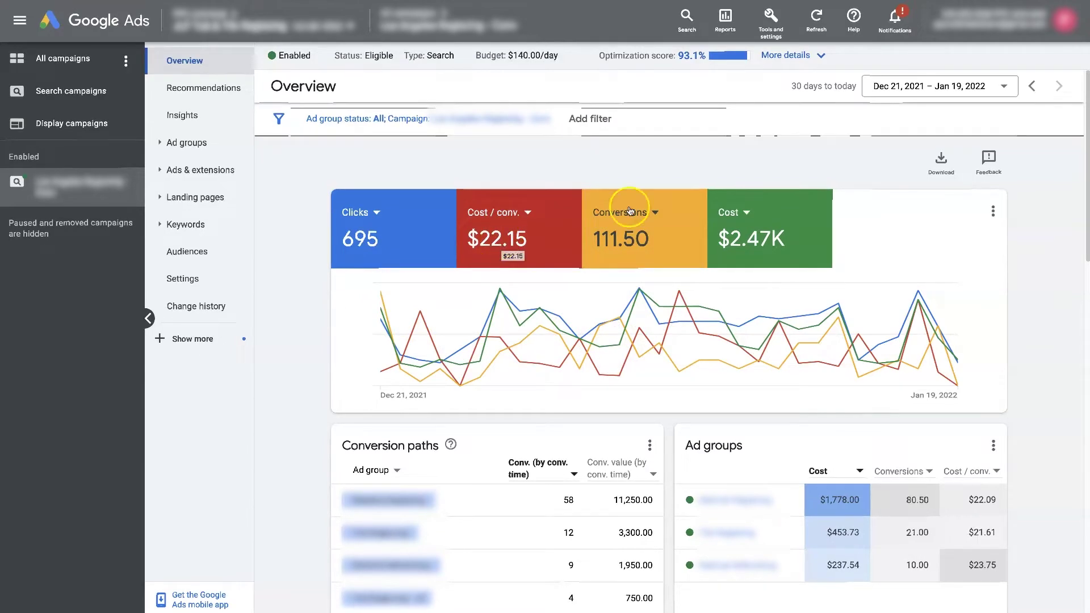
left_click(729, 160)
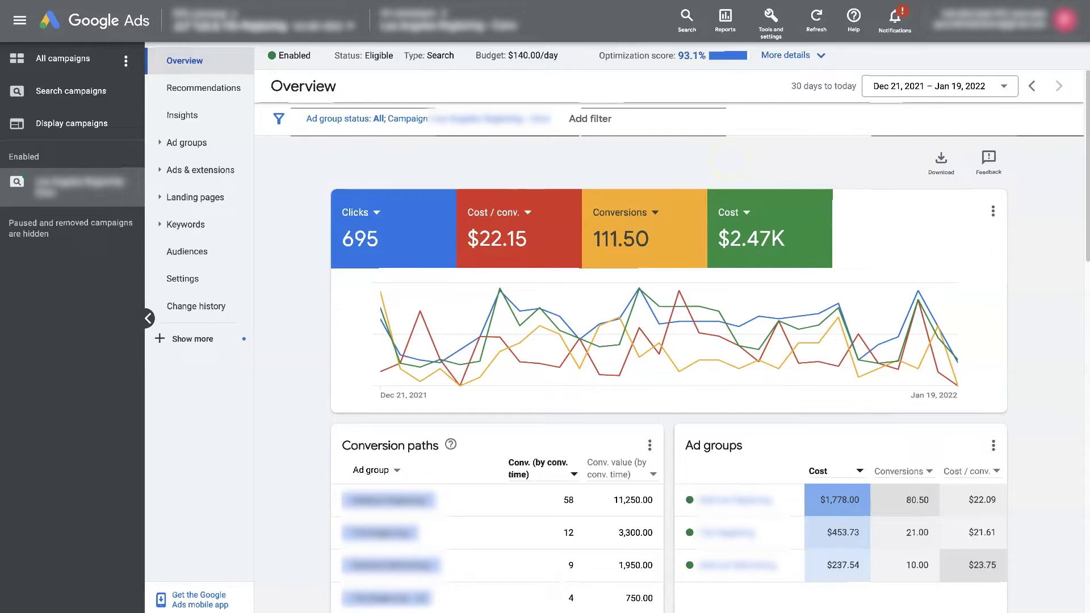
left_click(706, 145)
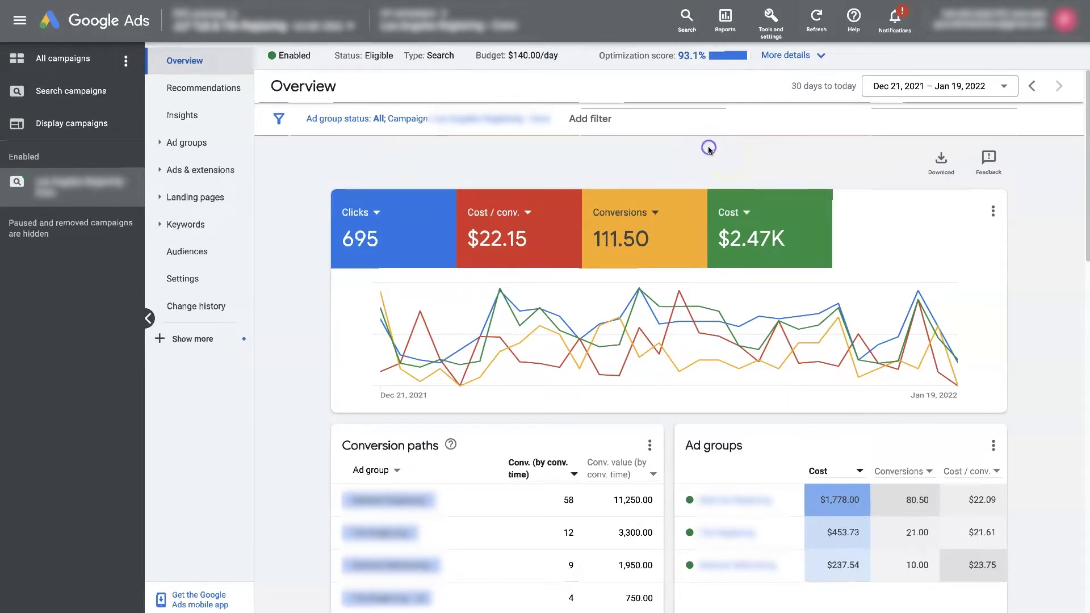
left_click(770, 24)
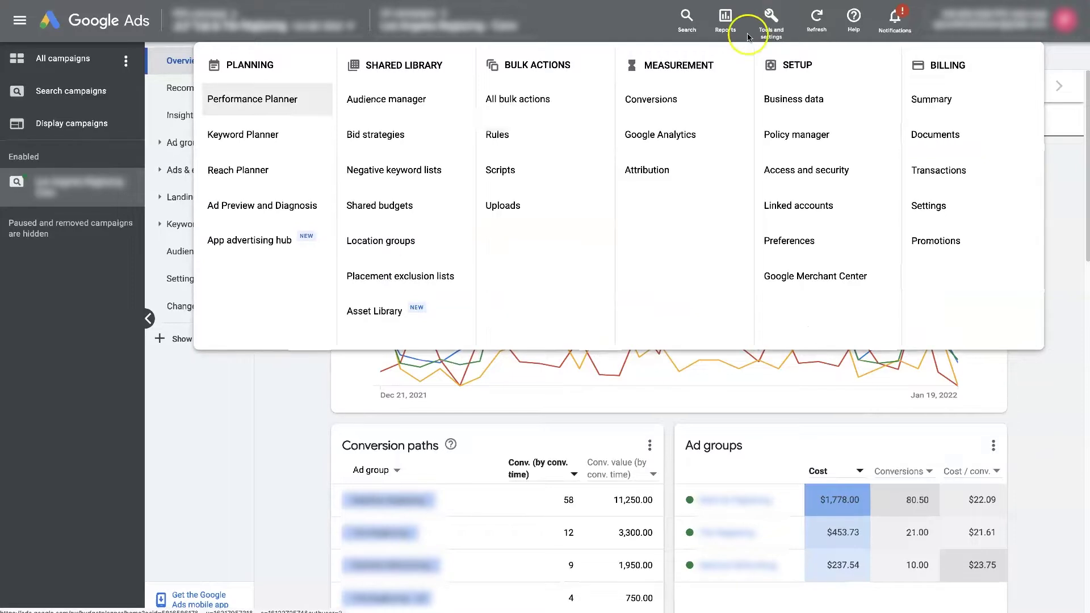
Step: Reopen the tools menu and go to Measurement > Conversions to view conversion goals
left_click(774, 24)
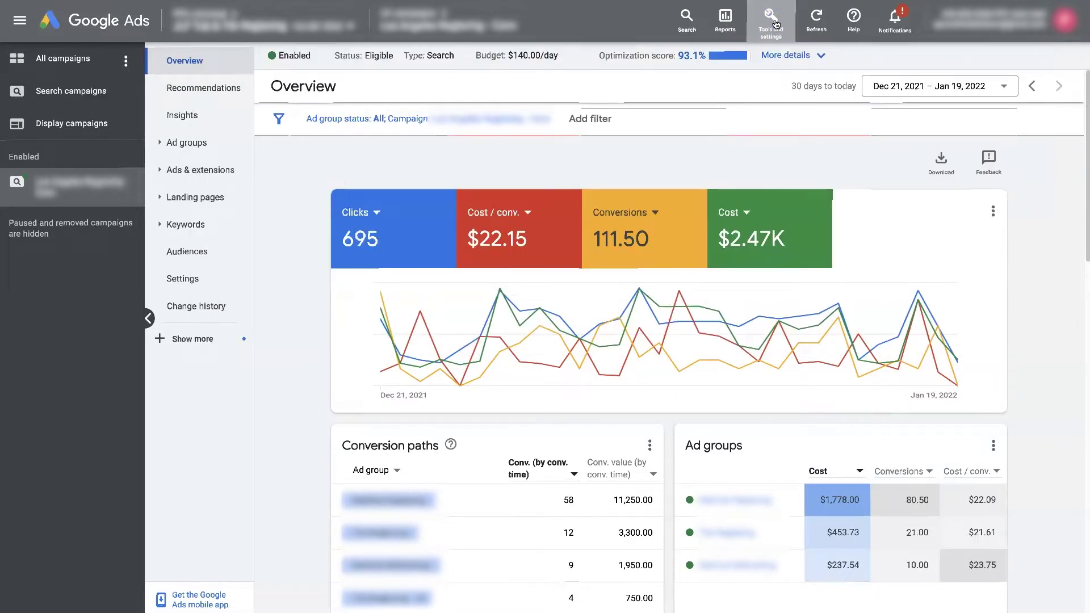
left_click(775, 24)
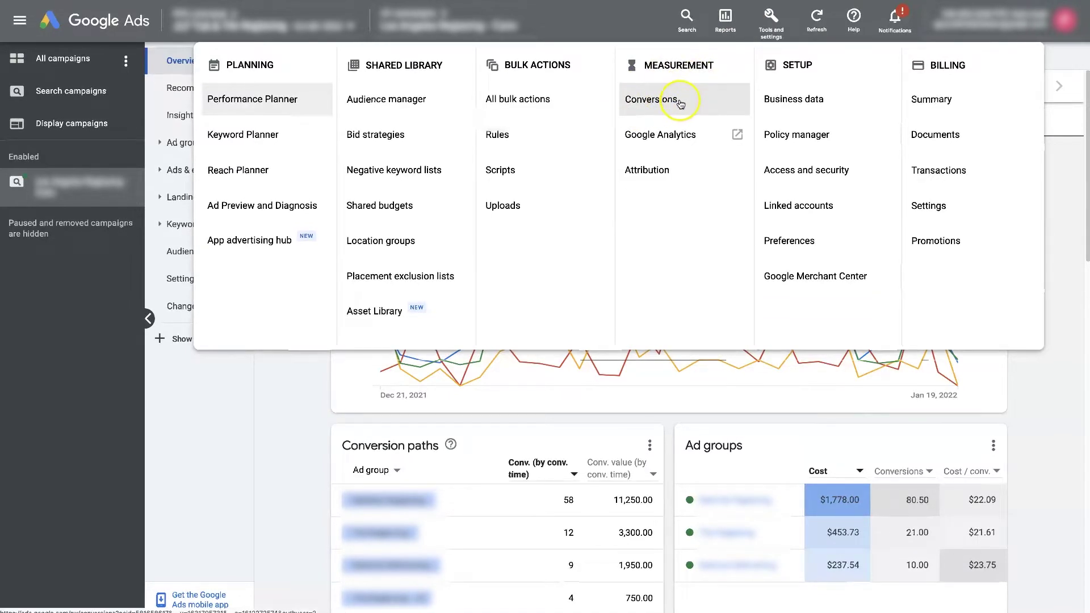
left_click(649, 104)
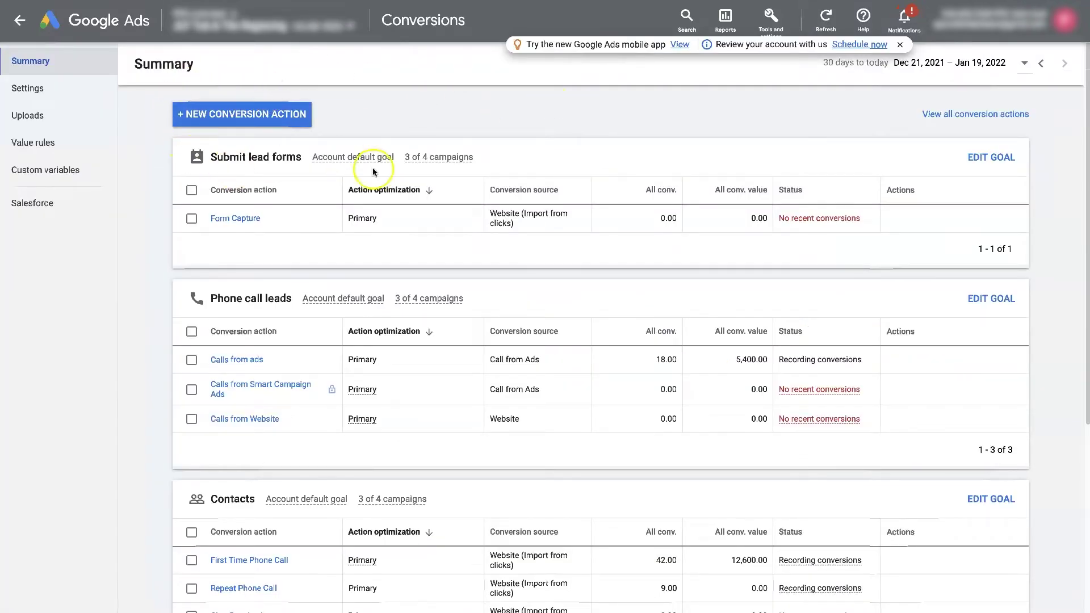
Step: Browse the new conversion action options, choosing phone calls, until the campaign objective page appears
scroll(404, 407, "down", 3)
scroll(404, 406, "up", 3)
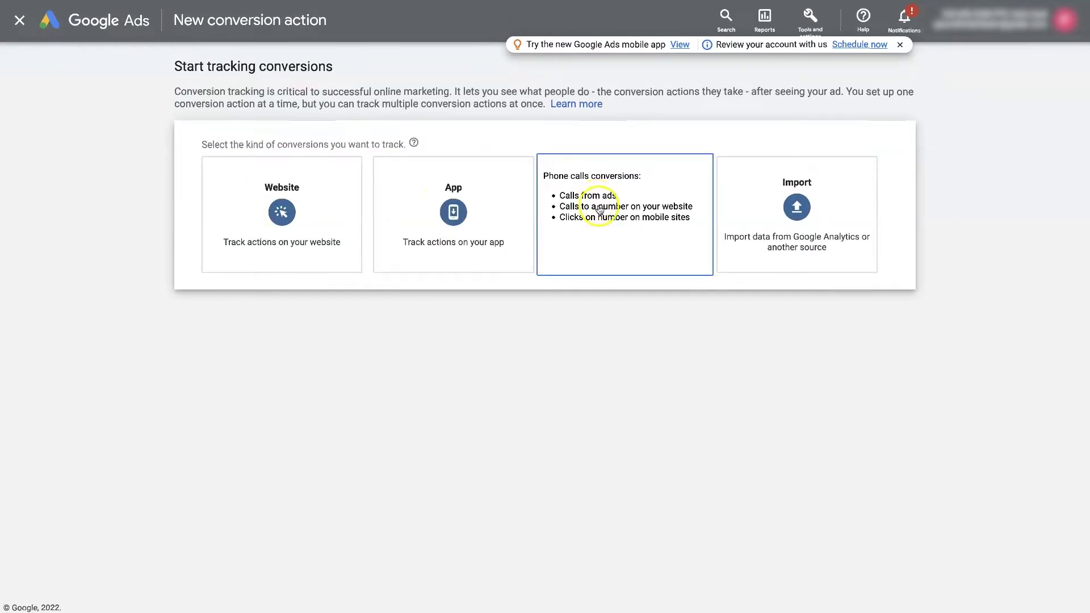
left_click(614, 232)
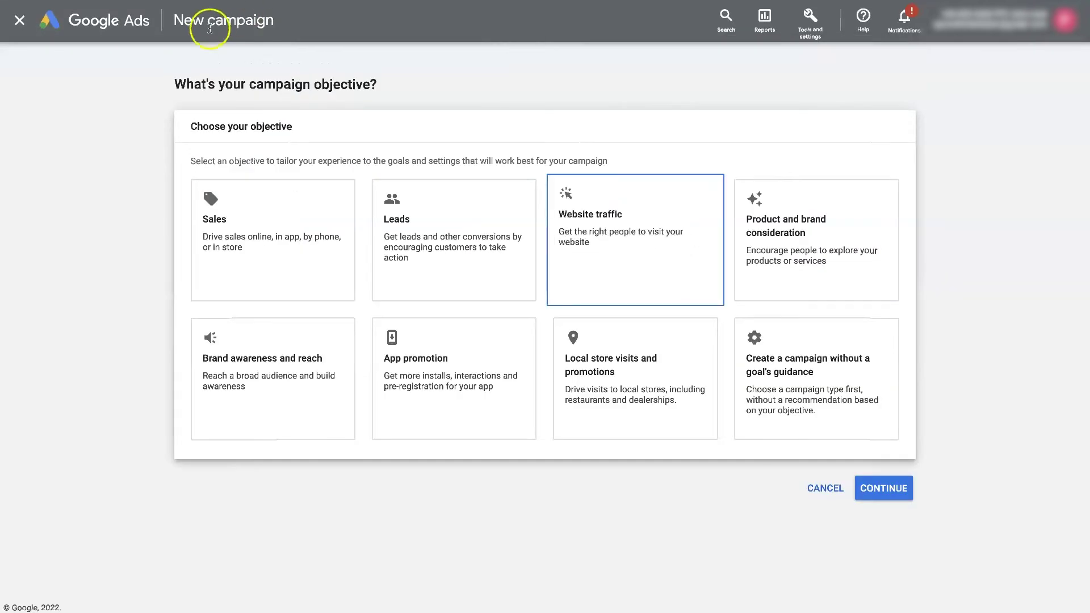
Step: Return to the campaigns list and start a new campaign from the blue + button
left_click(19, 21)
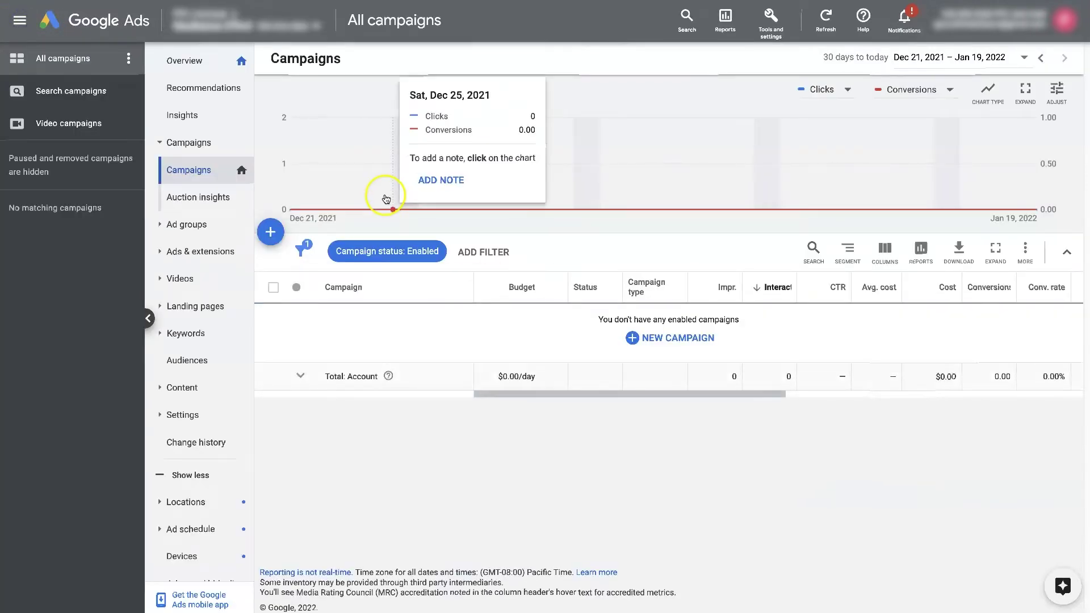
left_click(271, 231)
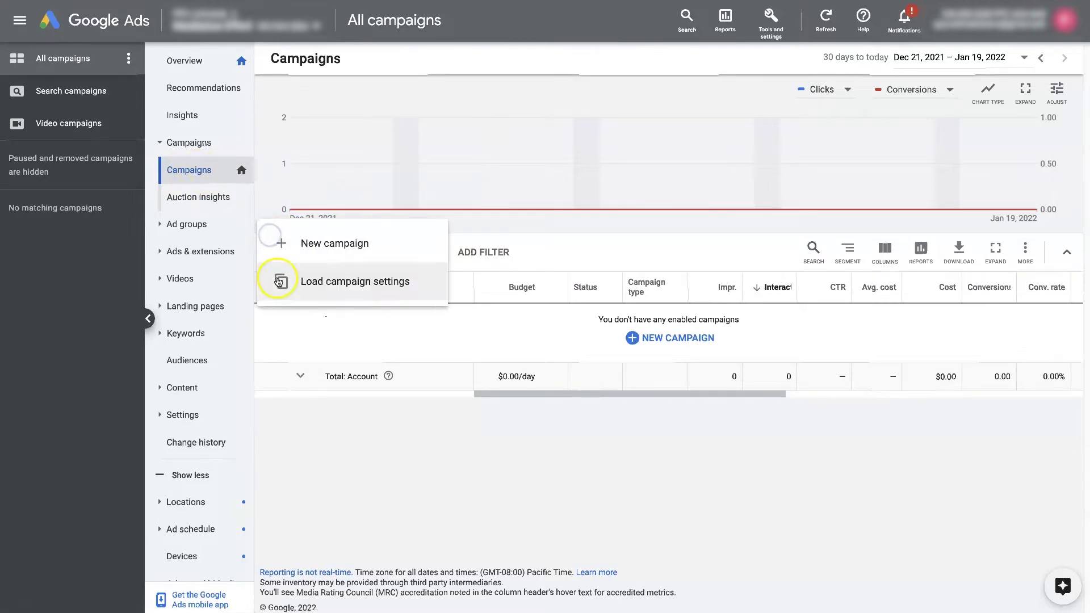
left_click(346, 243)
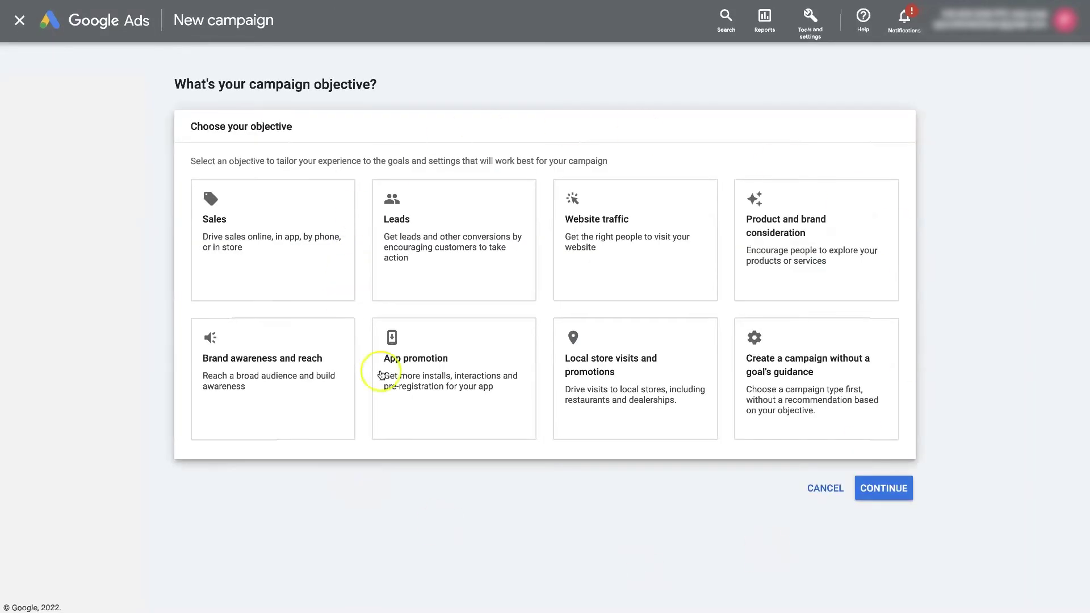
Step: Try the Sales and App promotion objective cards, then settle on Leads
left_click(256, 376)
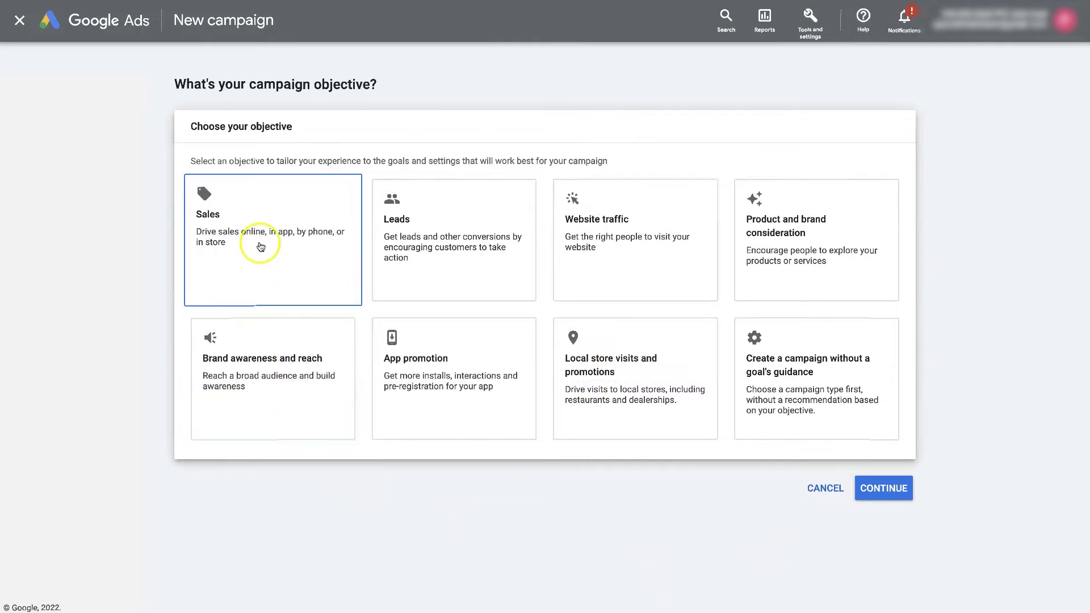
left_click_drag(186, 126, 299, 128)
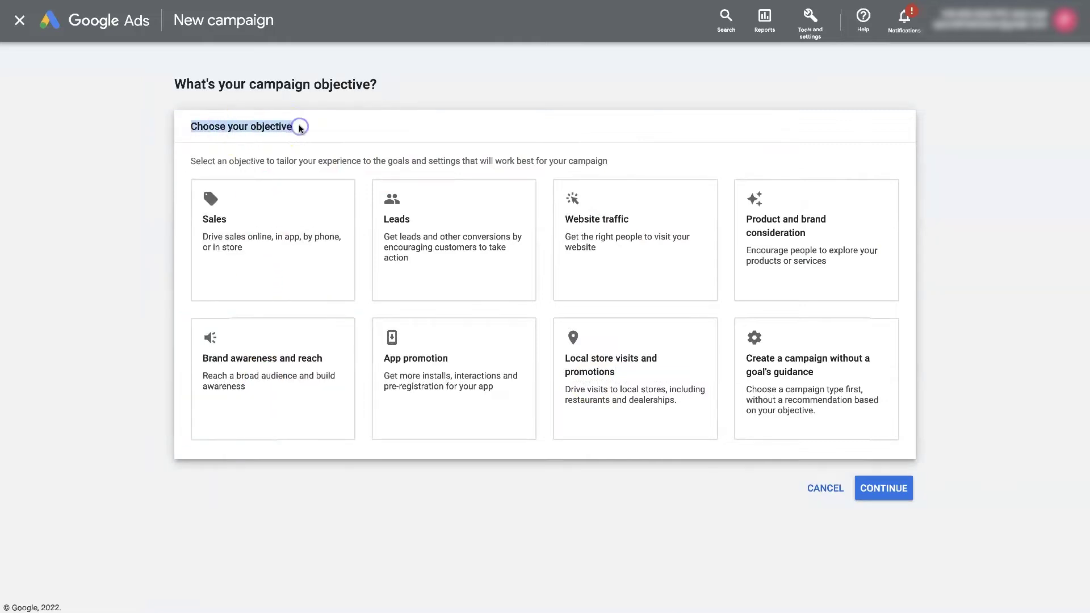
left_click(299, 126)
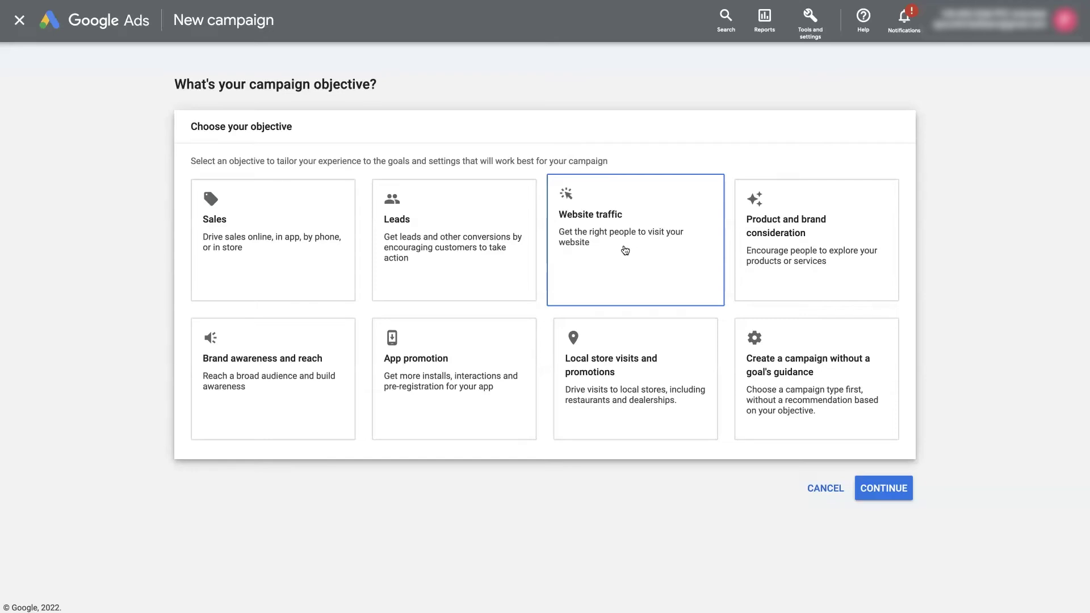
left_click(298, 245)
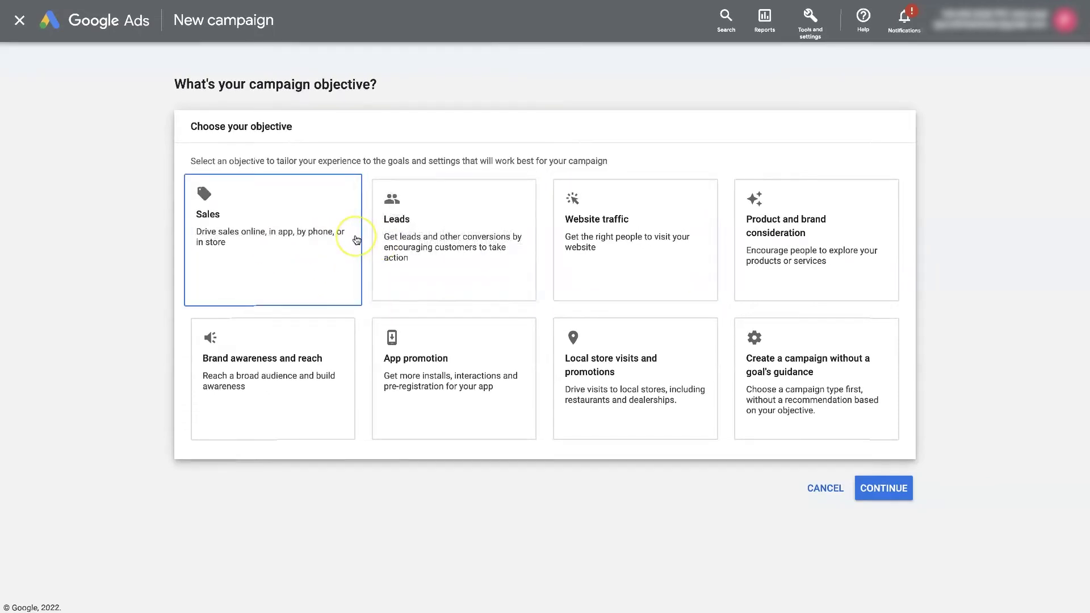
left_click(459, 376)
left_click(437, 257)
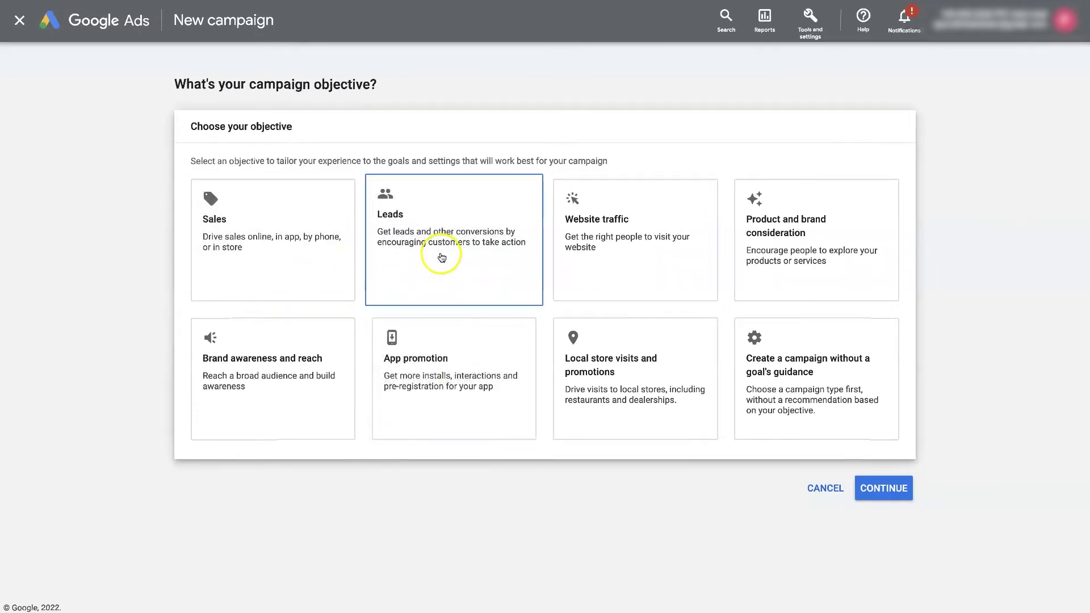
left_click(276, 269)
left_click(440, 243)
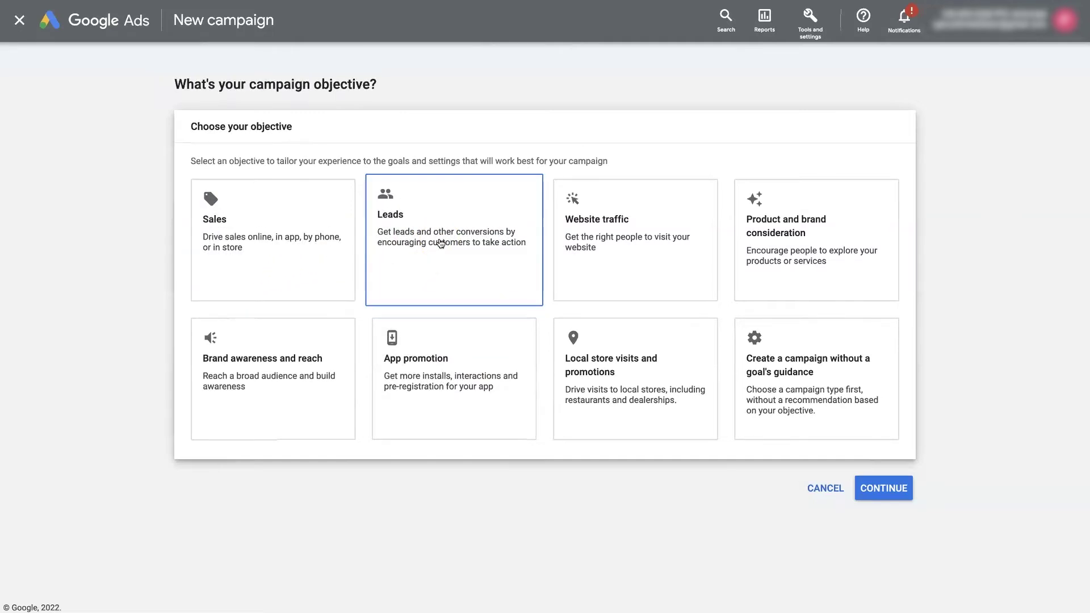
left_click(457, 250)
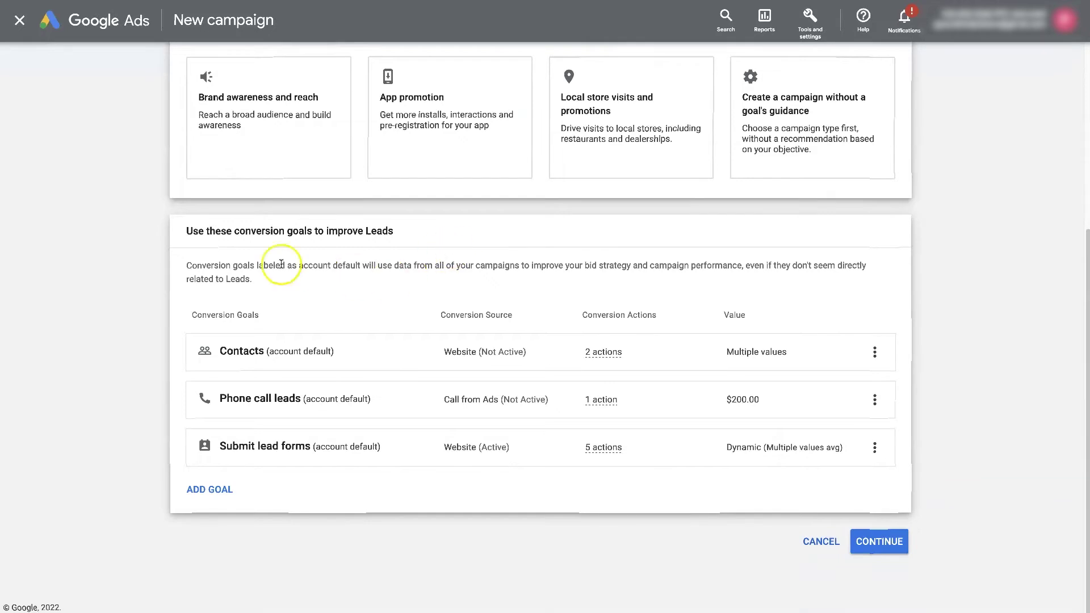
left_click_drag(182, 231, 407, 243)
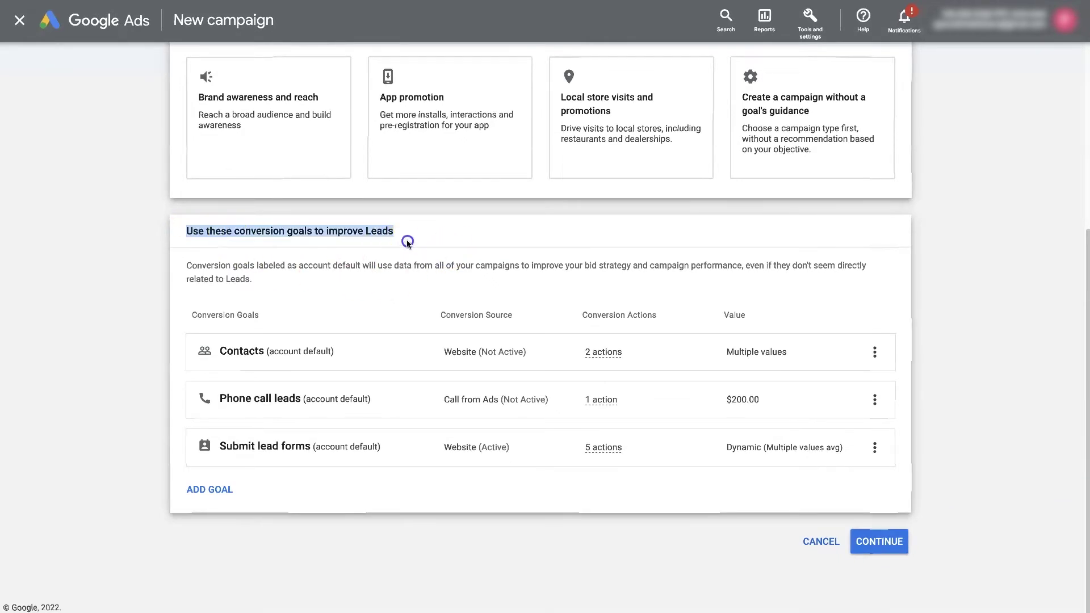
left_click(389, 236)
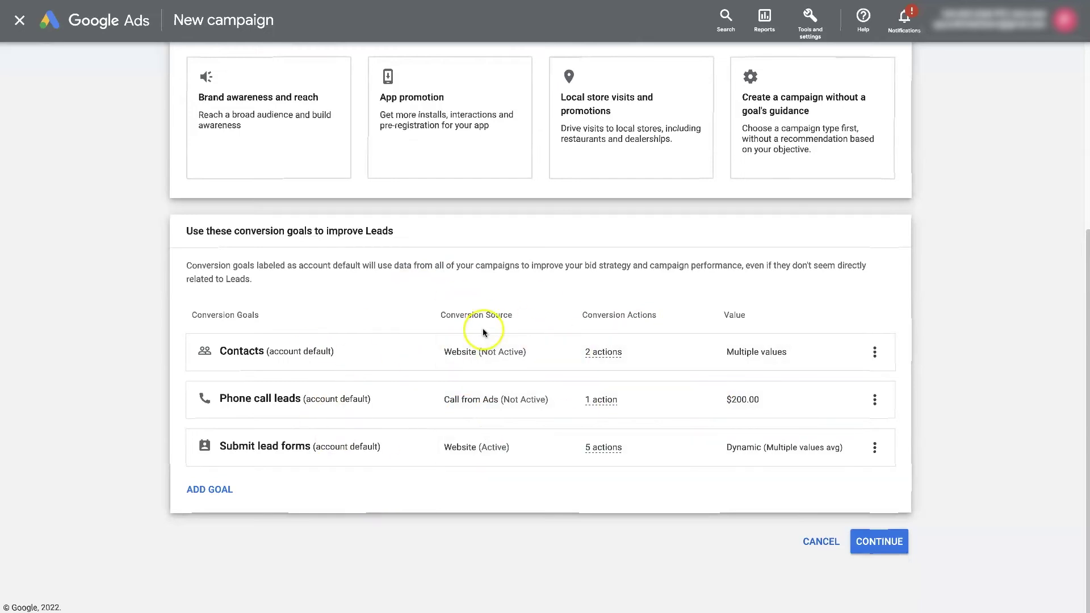
scroll(483, 328, "up", 3)
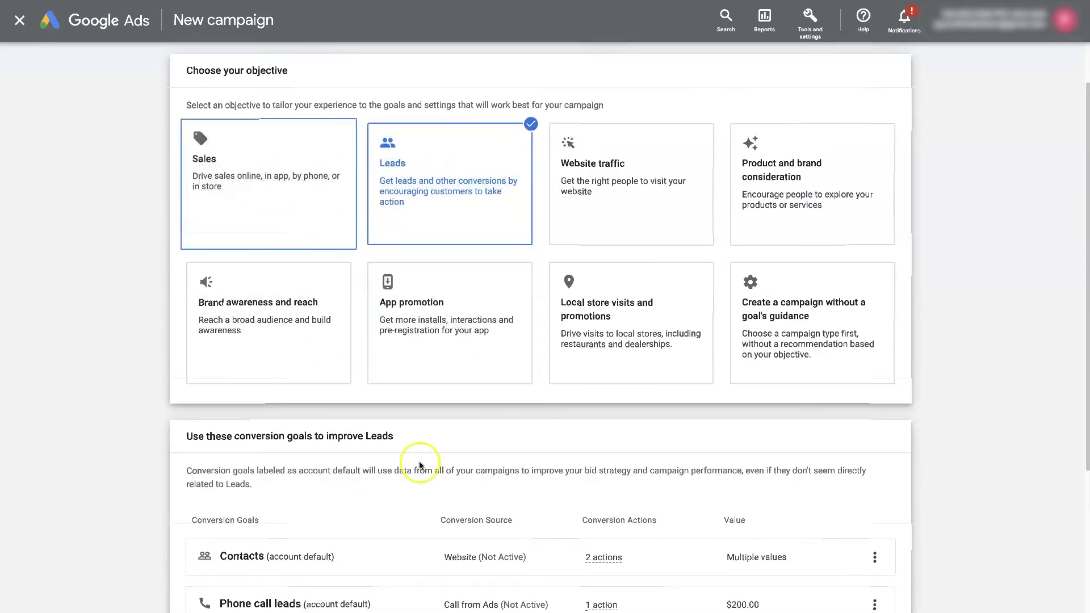
scroll(454, 477, "down", 3)
Step: Continue to campaign types and pick Search after briefly trying Display
left_click(876, 542)
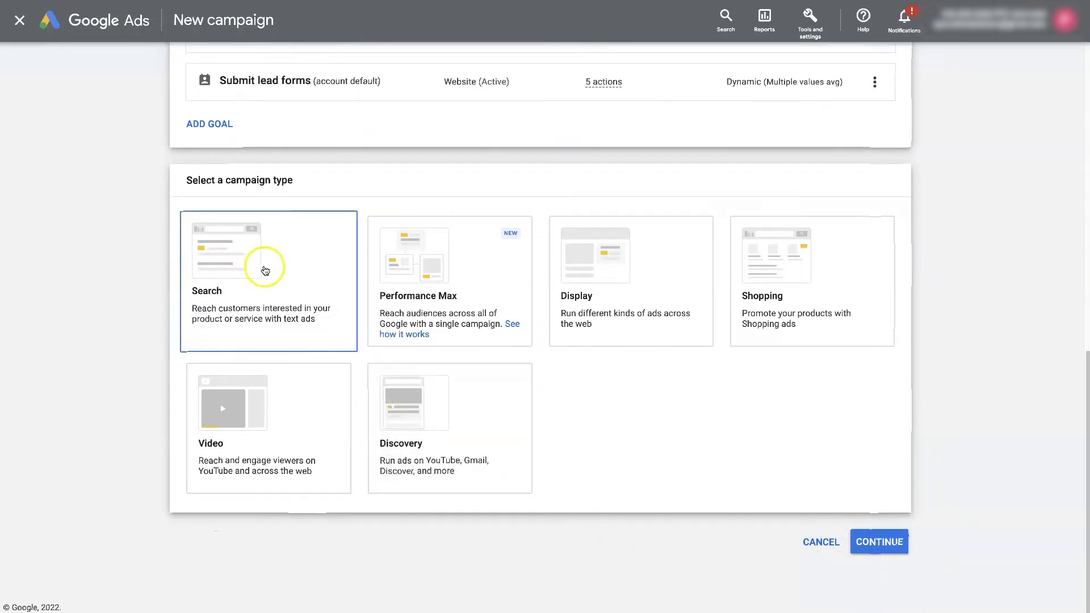
left_click(261, 270)
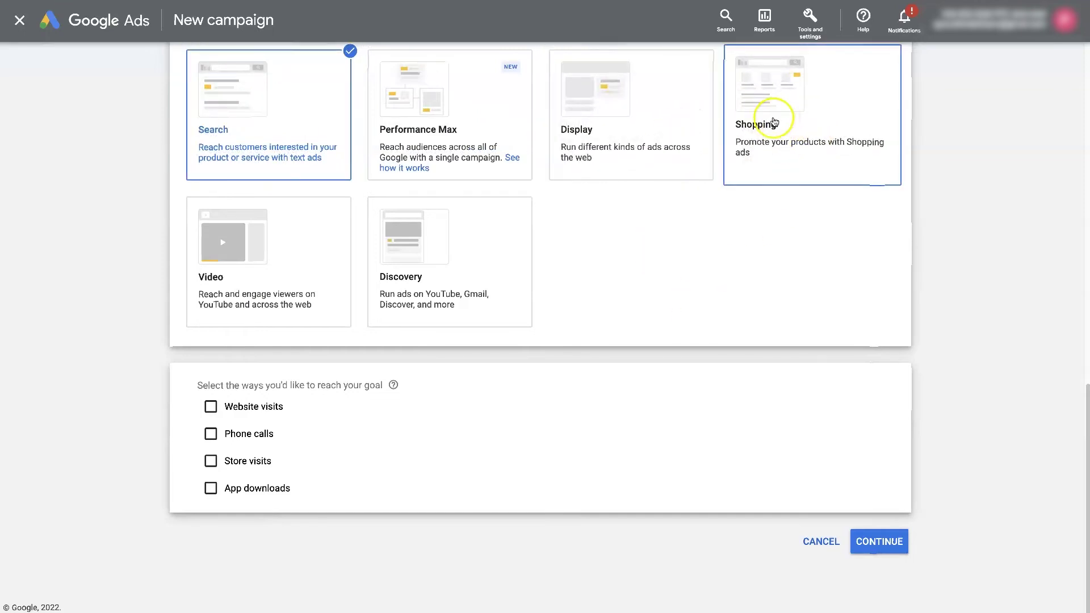
left_click(670, 136)
scroll(648, 151, "up", 5)
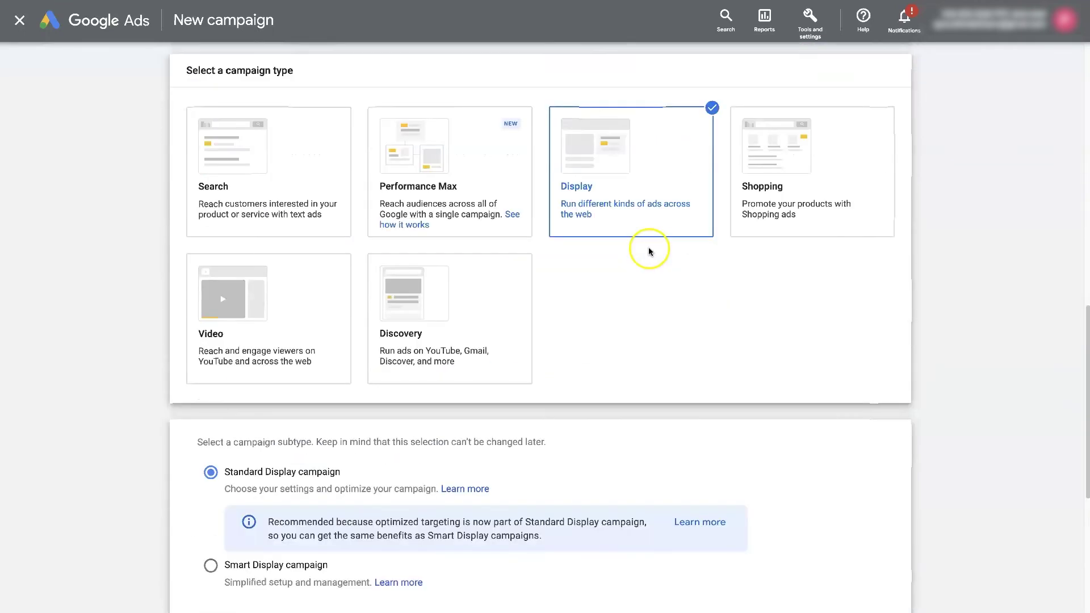
left_click(783, 199)
left_click(311, 159)
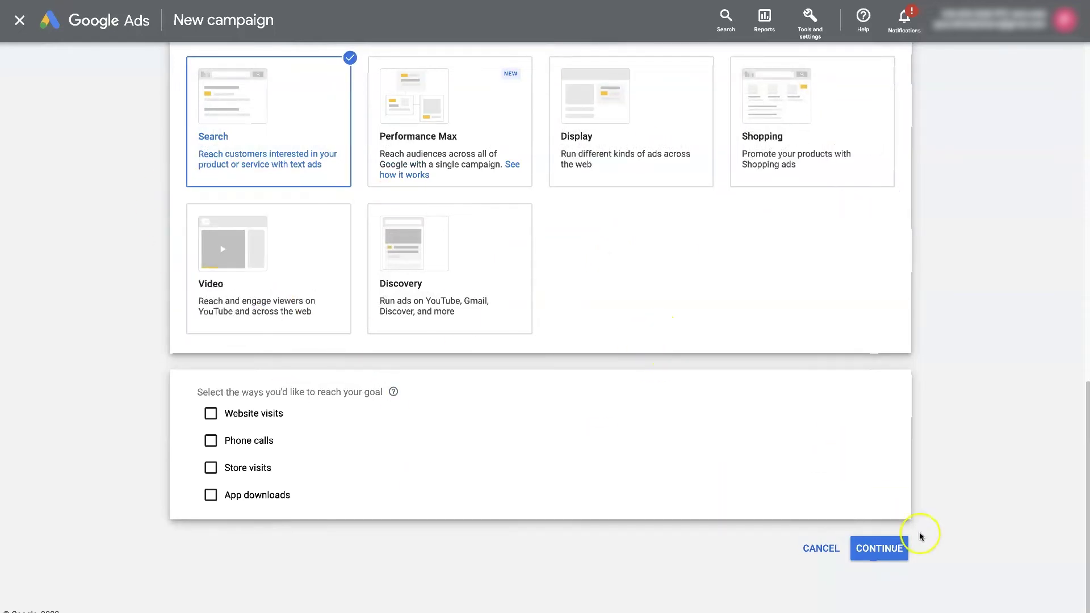
Step: Continue to the campaign settings and scroll down to the Bidding section
left_click(866, 550)
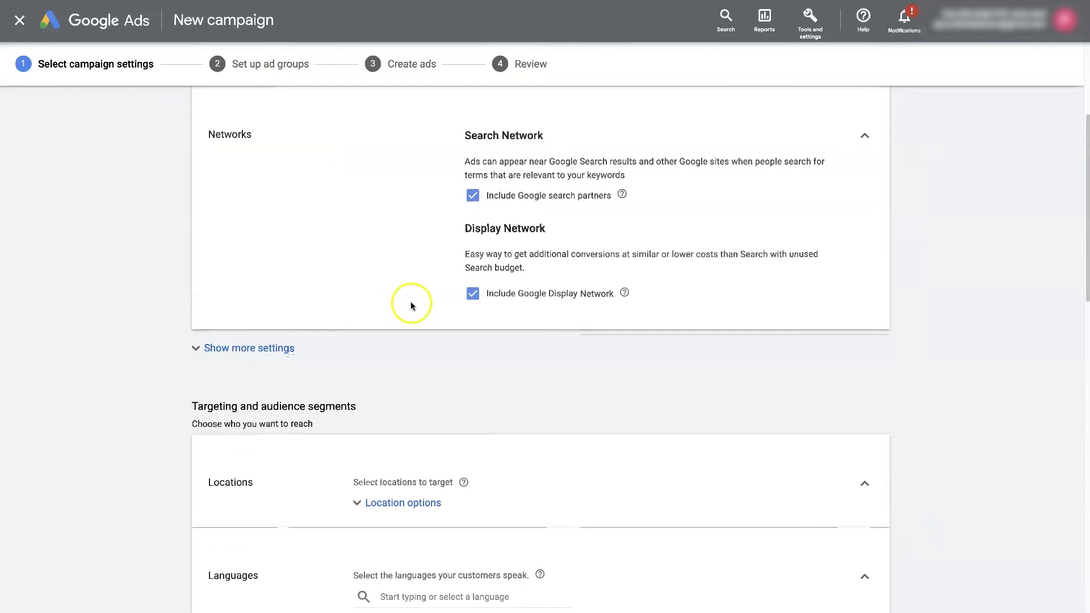
scroll(590, 197, "down", 1)
scroll(592, 306, "down", 8)
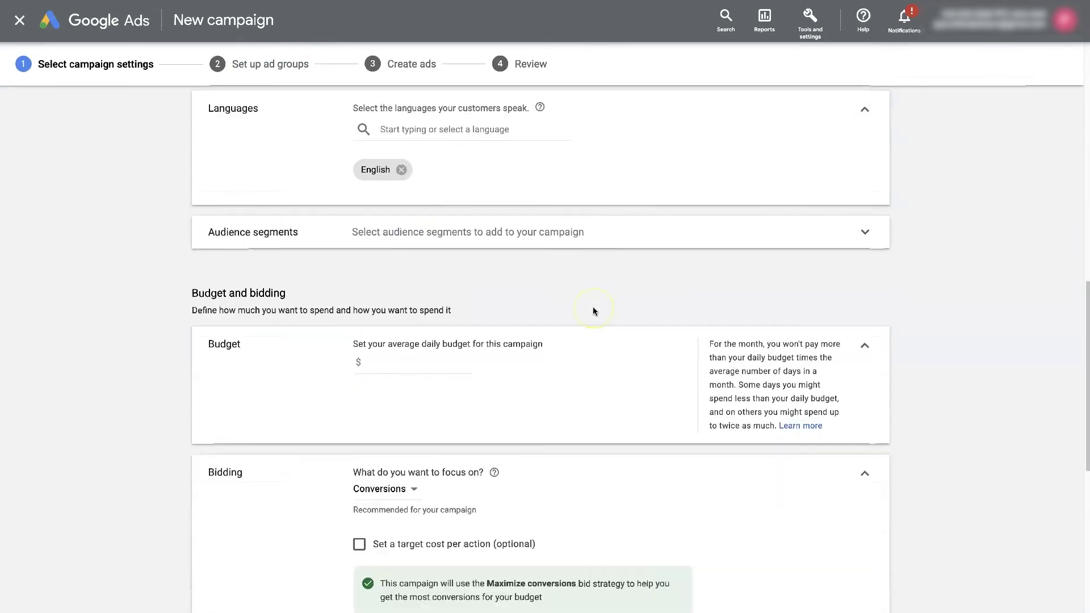
scroll(593, 306, "up", 10)
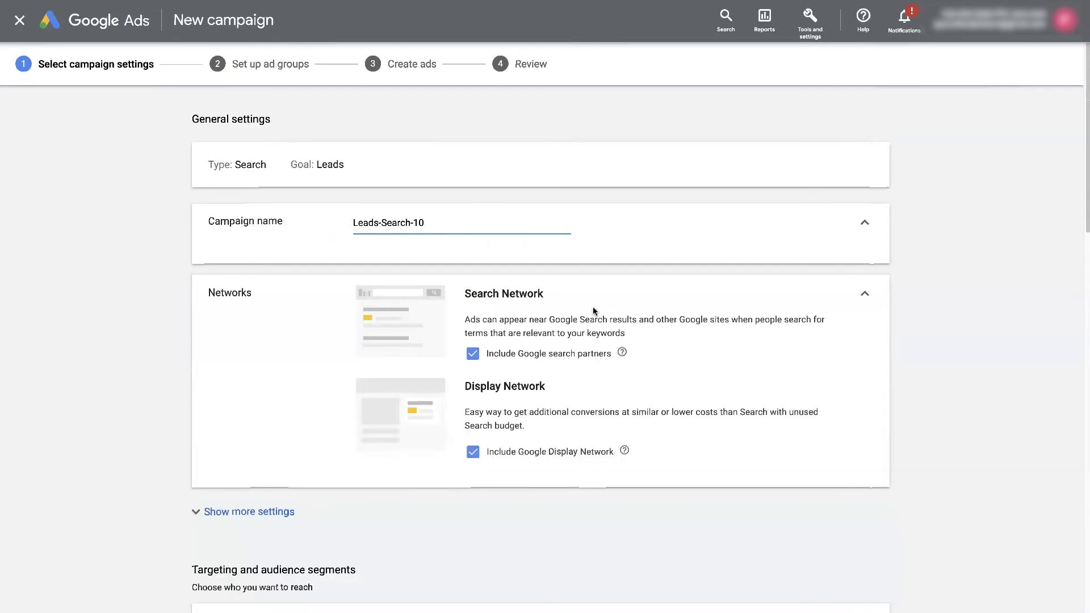
scroll(593, 311, "down", 12)
scroll(592, 308, "down", 3)
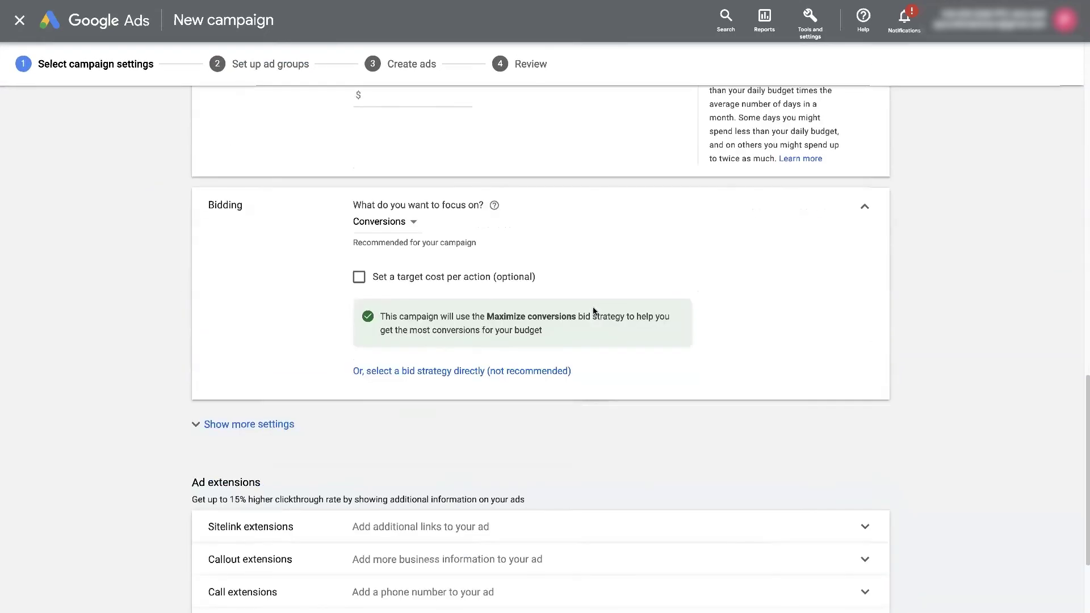
Step: Point out the Conversions focus with Maximize conversions bidding, then save and continue
left_click(381, 227)
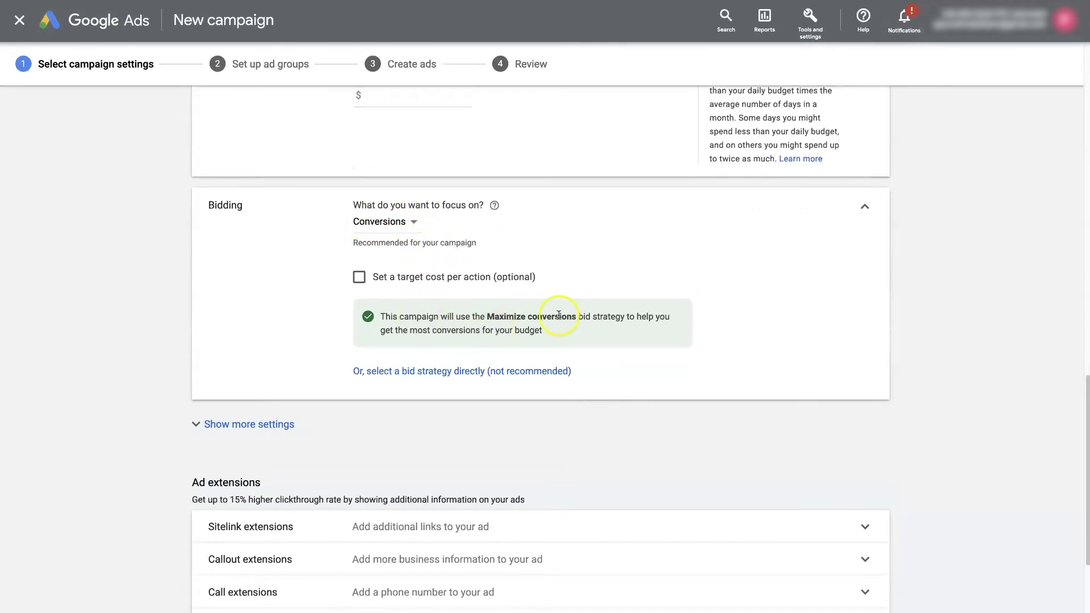
left_click_drag(487, 316, 573, 315)
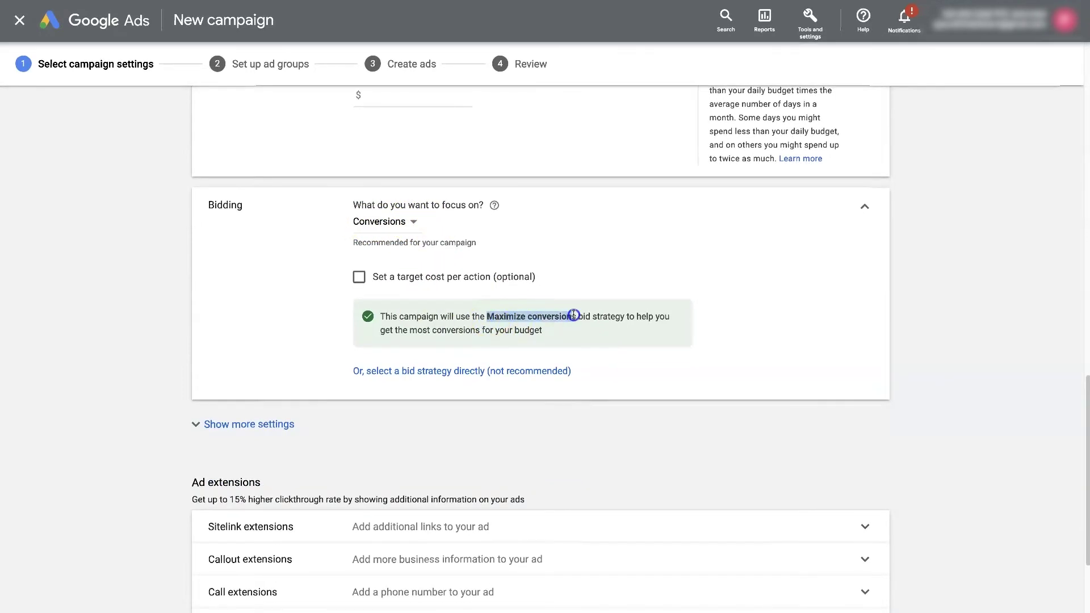
left_click(522, 320)
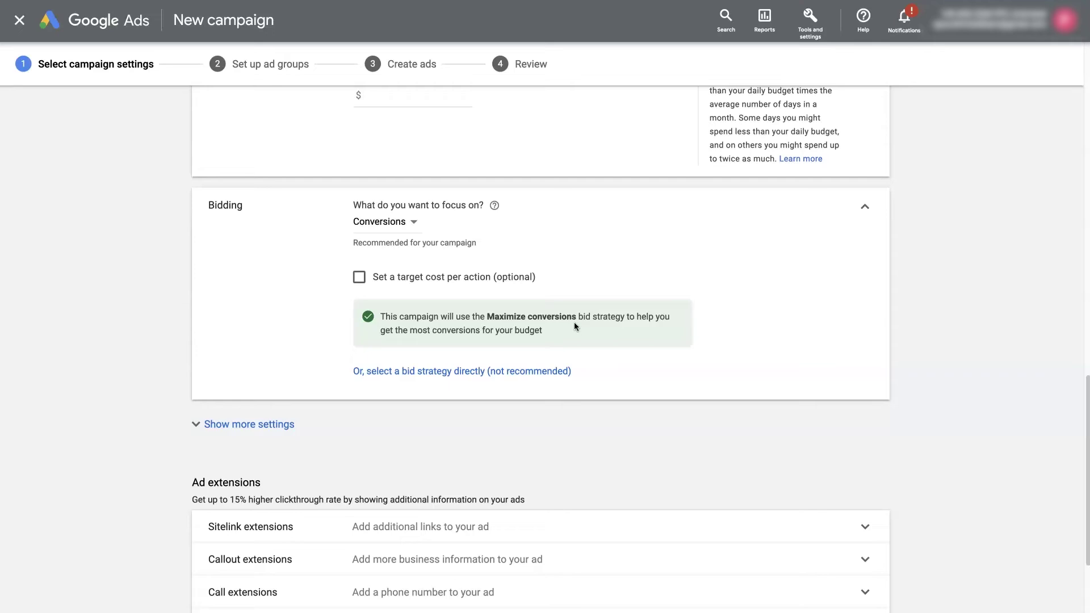
scroll(625, 343, "down", 3)
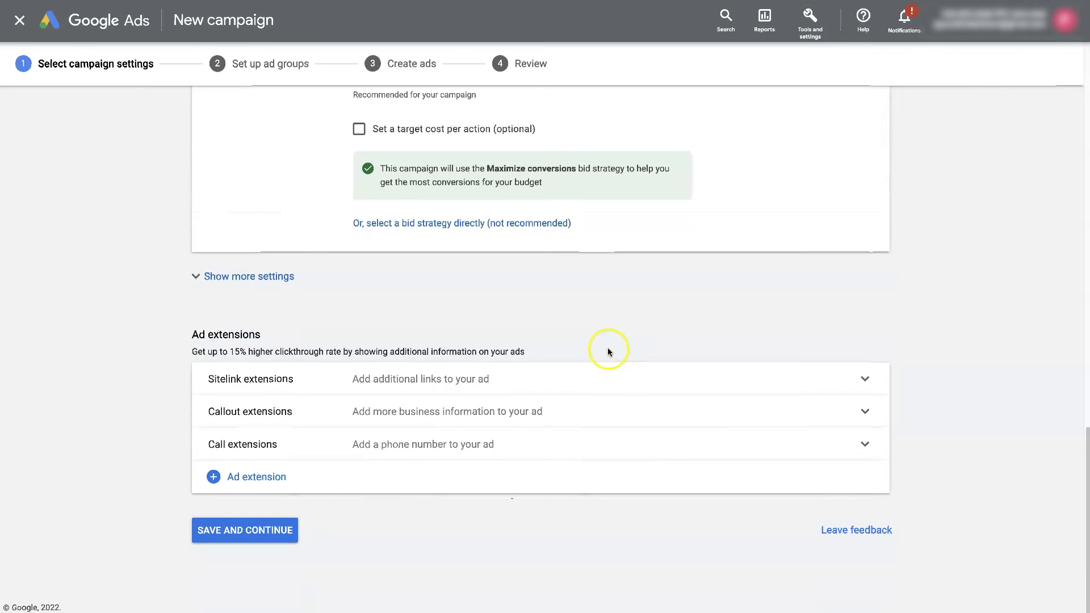
left_click(253, 537)
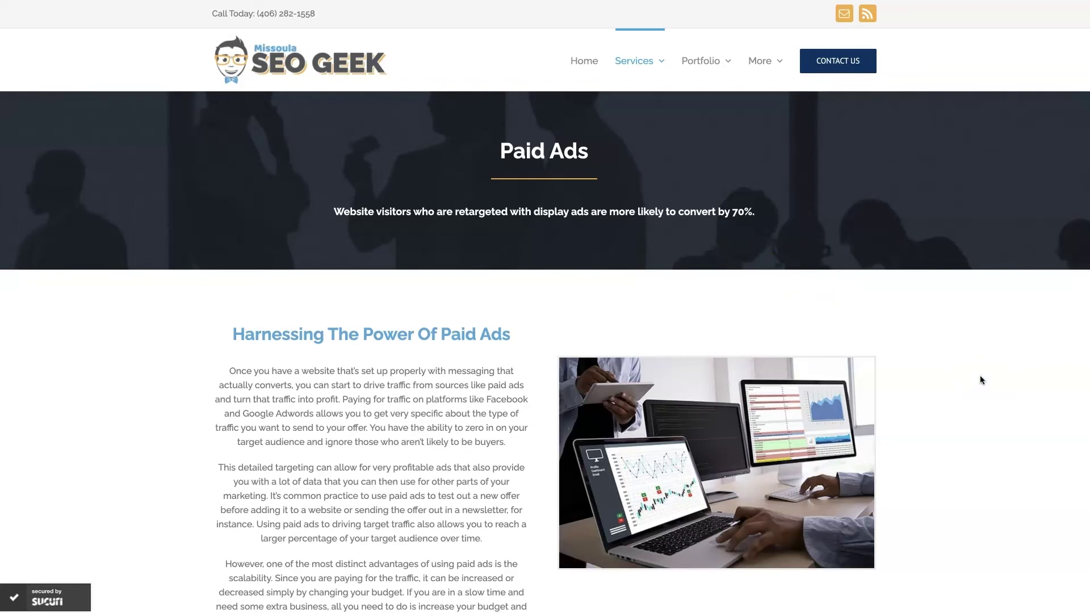
scroll(965, 420, "down", 20)
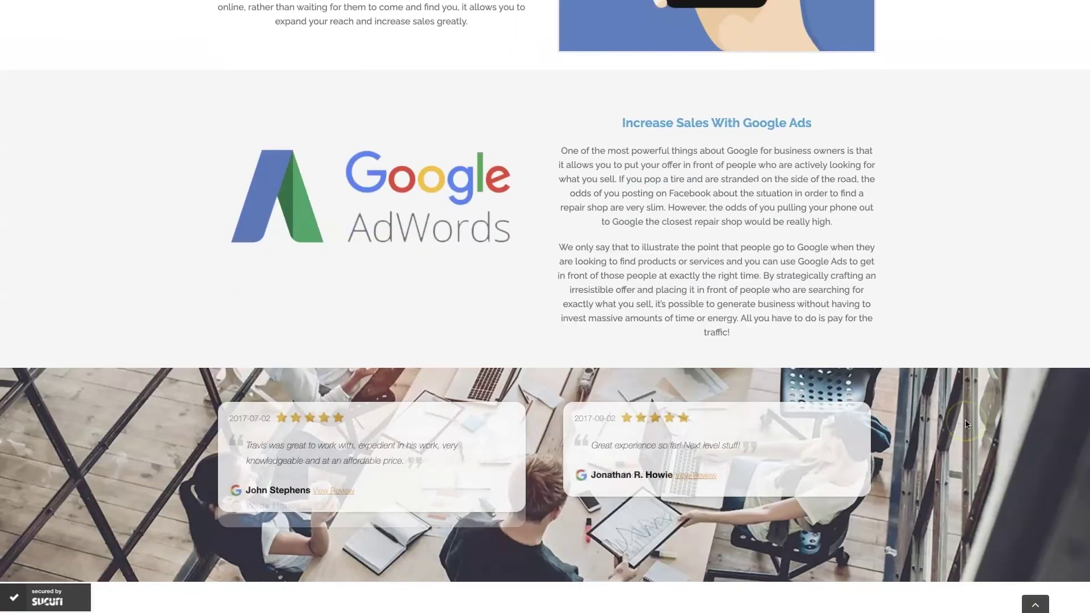
scroll(964, 422, "down", 1)
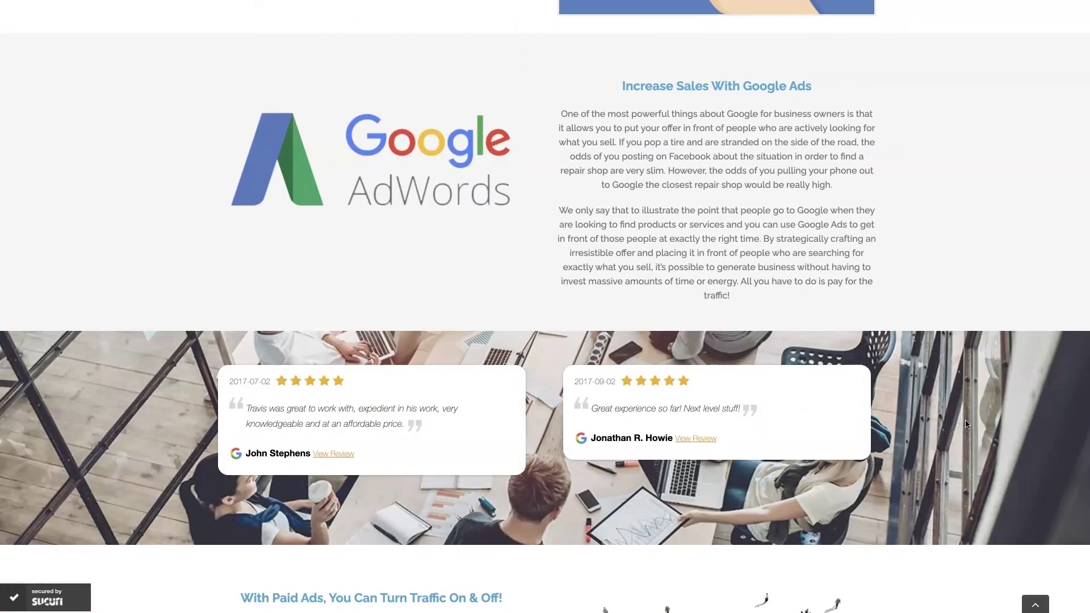
scroll(965, 423, "up", 1)
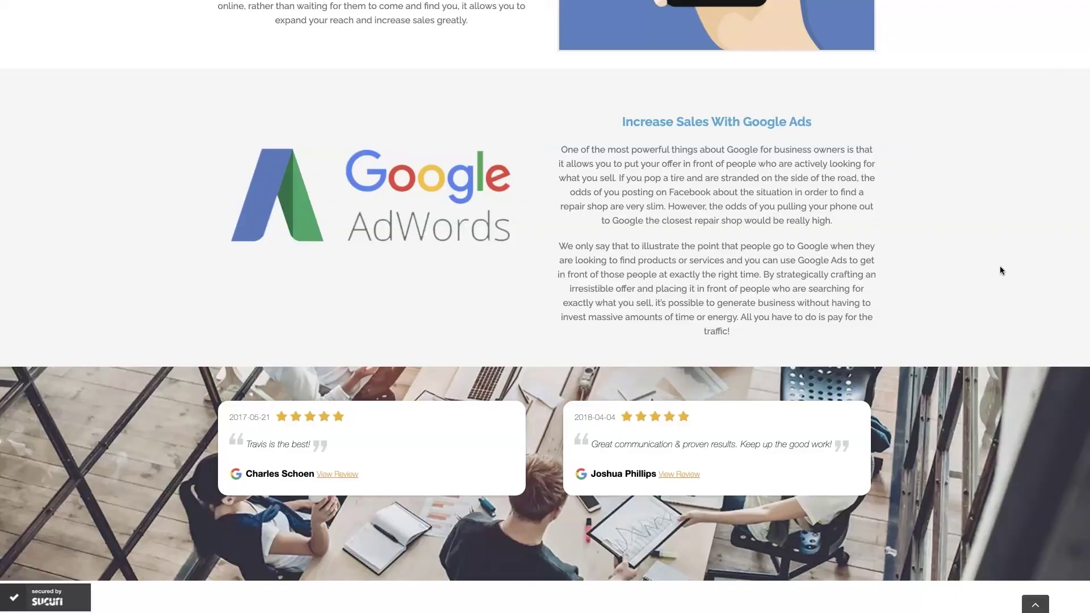
scroll(999, 265, "up", 20)
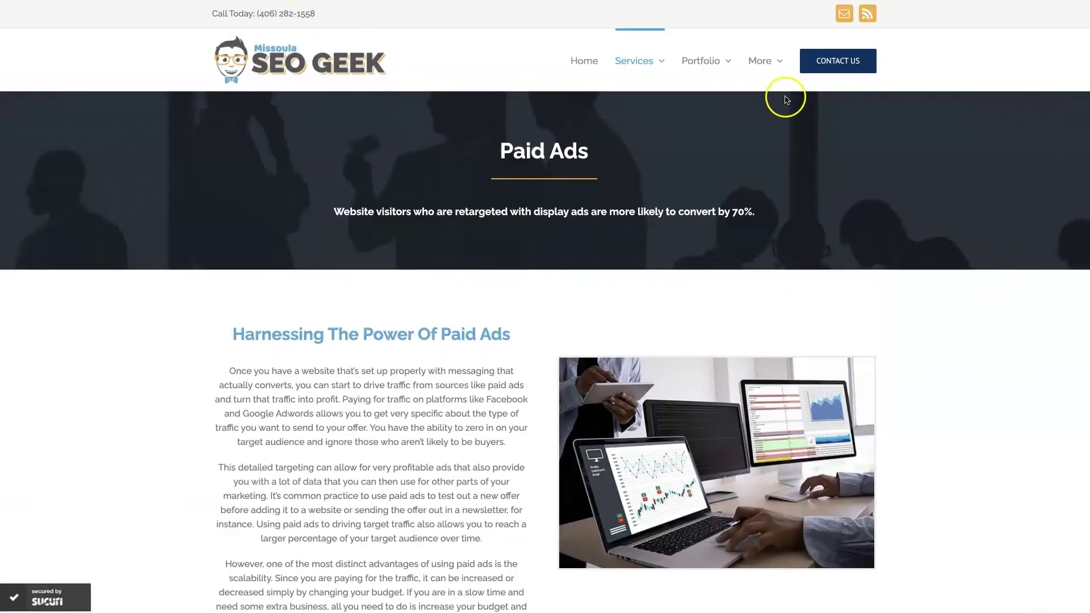